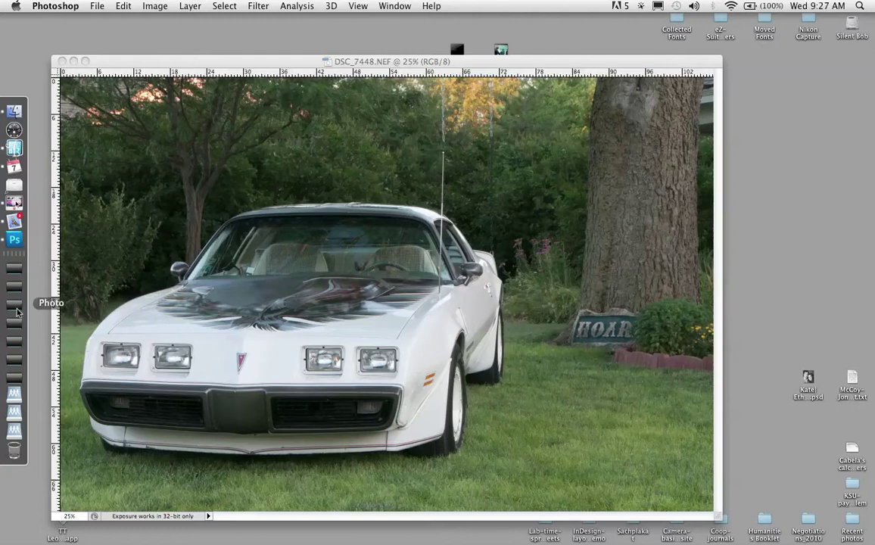
- Bring back the toolbox, options bar and panels, and collapse the floating Actions panel
key(Tab)
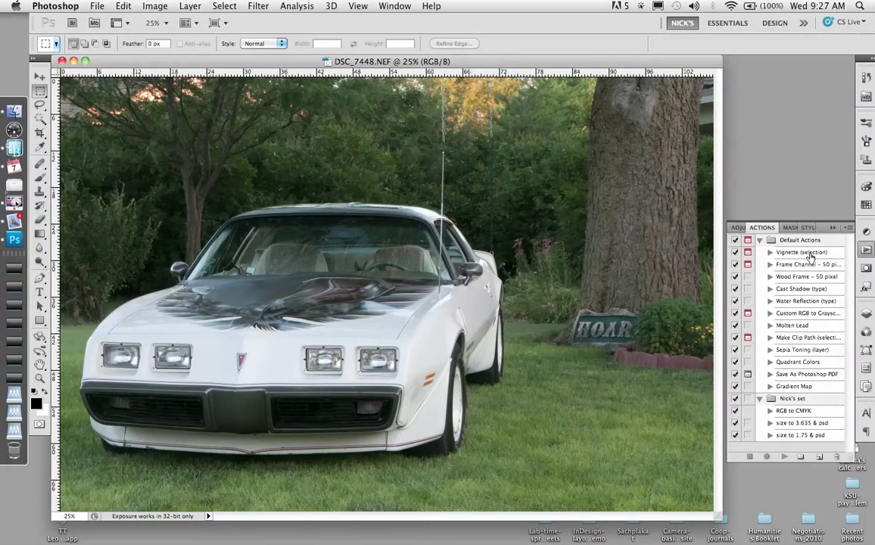
click(848, 231)
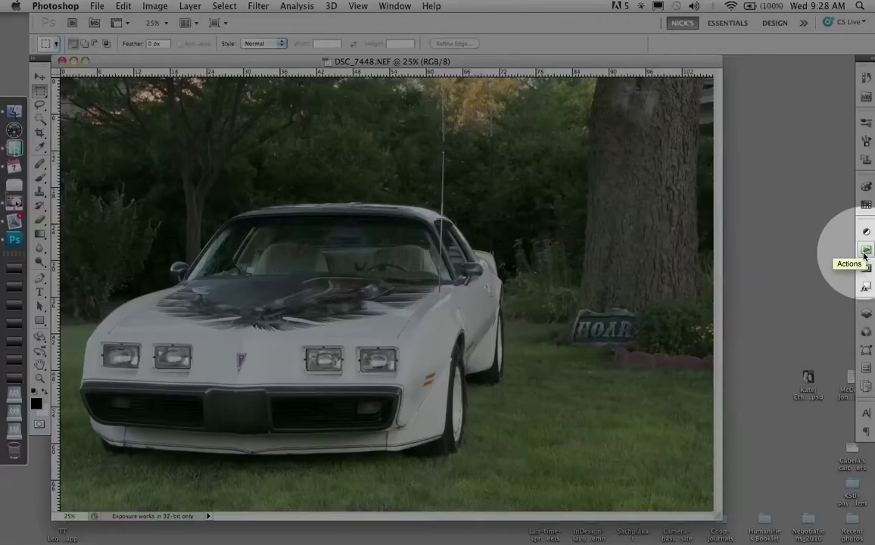
- Expand the Actions panel to show Default Actions and Nick's set, then begin a new action
key(shift+Tab)
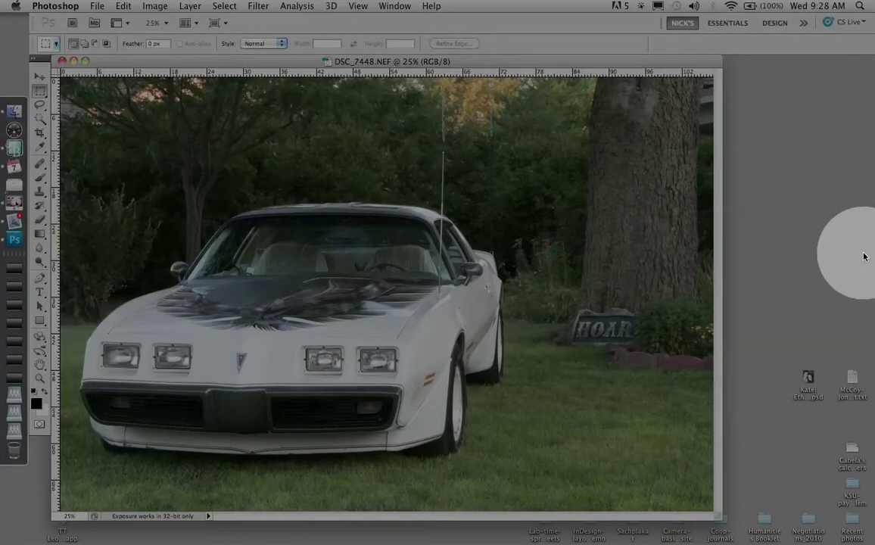
mouse_move(864, 257)
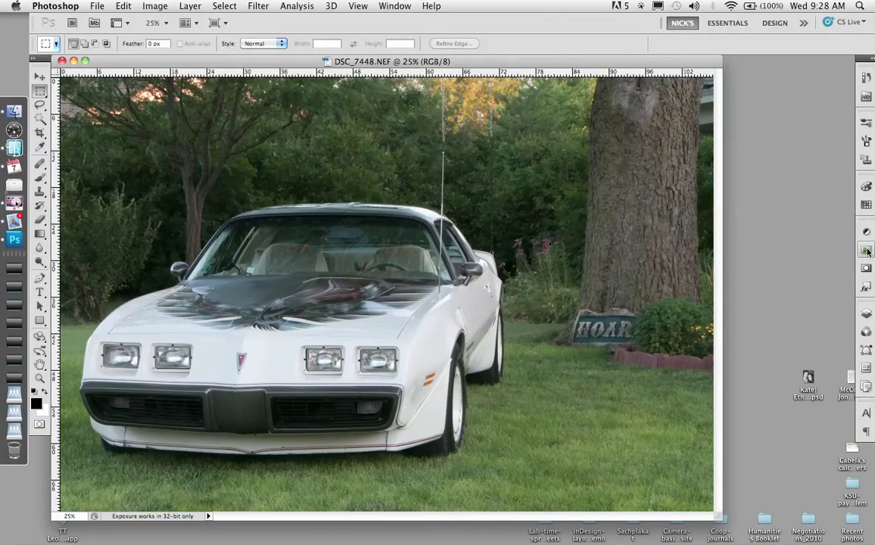
click(395, 6)
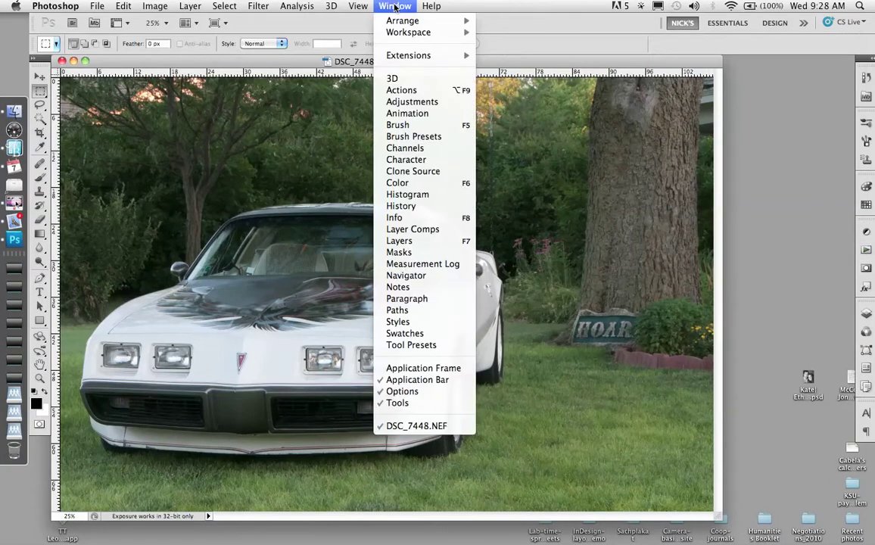
click(865, 252)
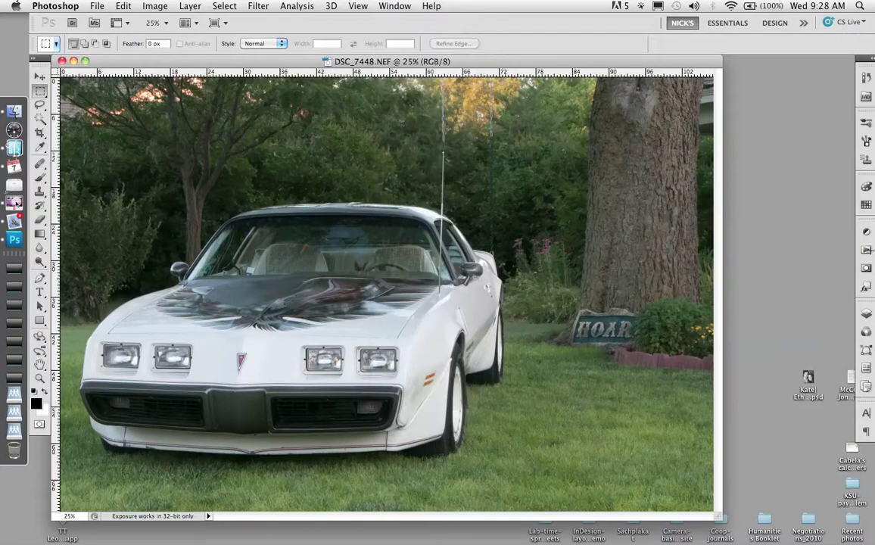
click(866, 250)
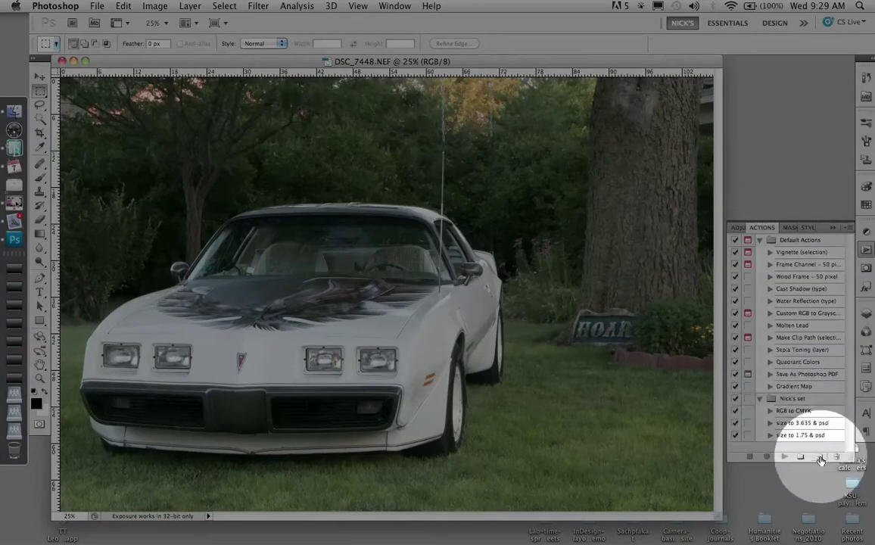
click(820, 458)
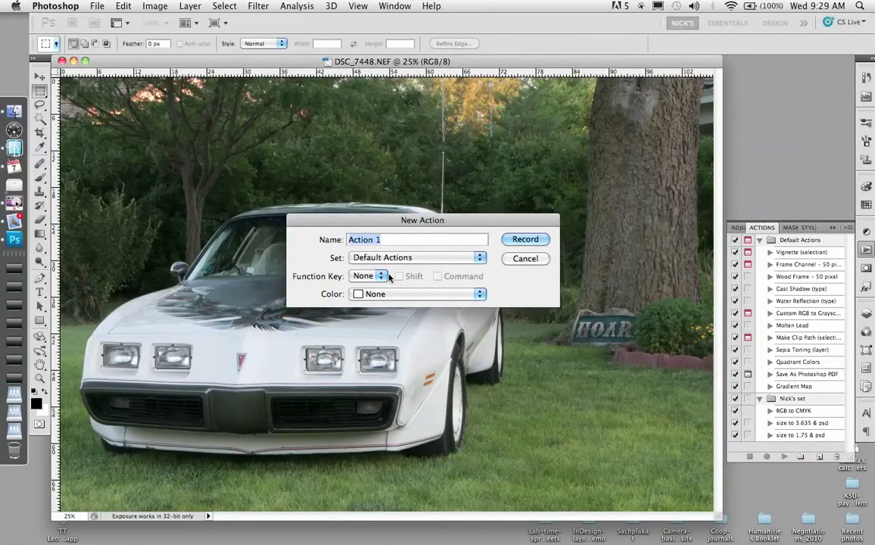
- Name the new action 'Sharpen Medium', put it in Nick's set, and start recording
text(Sharpen Medium)
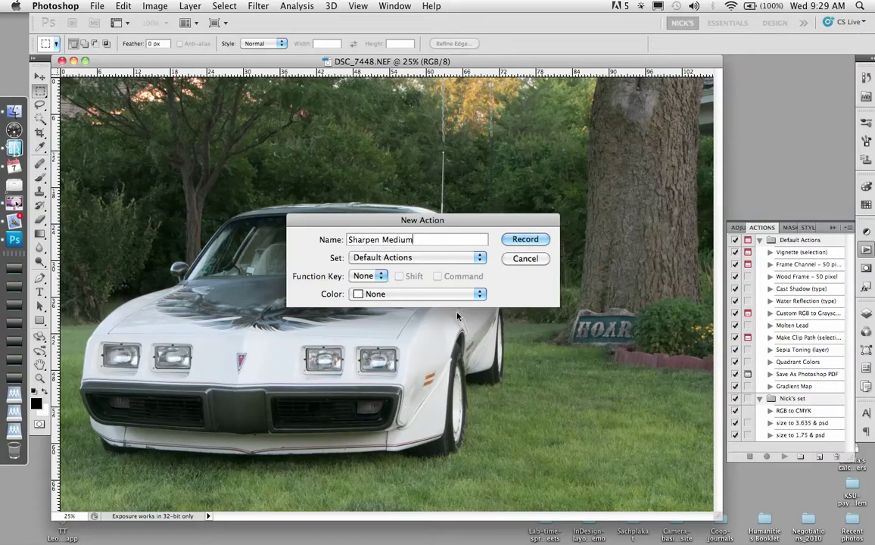
click(479, 258)
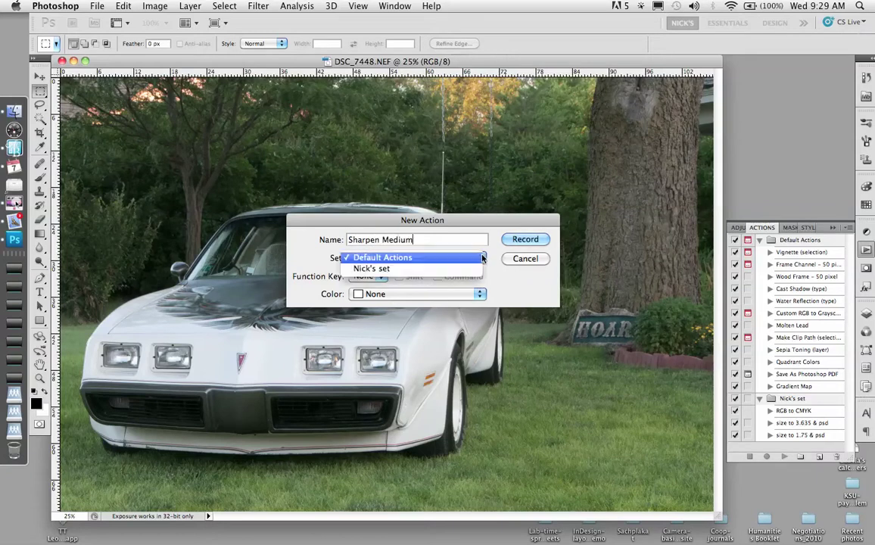
click(369, 269)
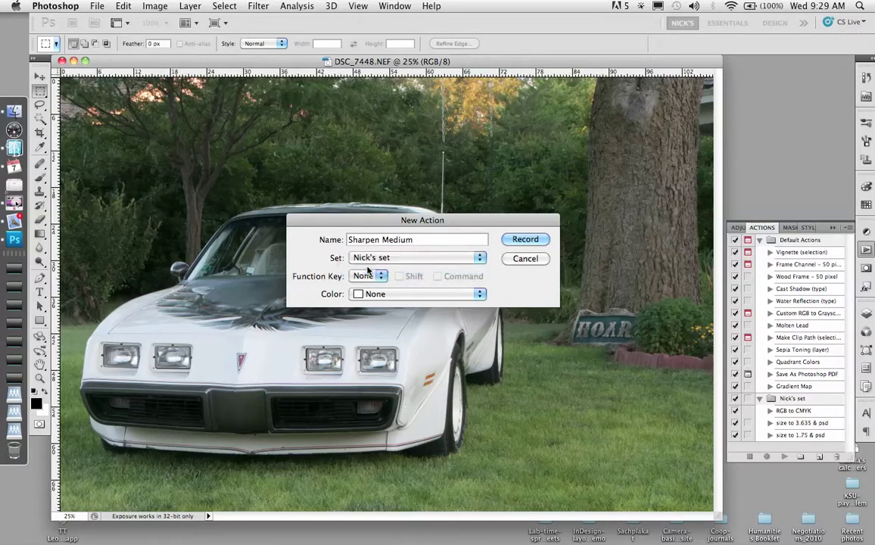
click(522, 240)
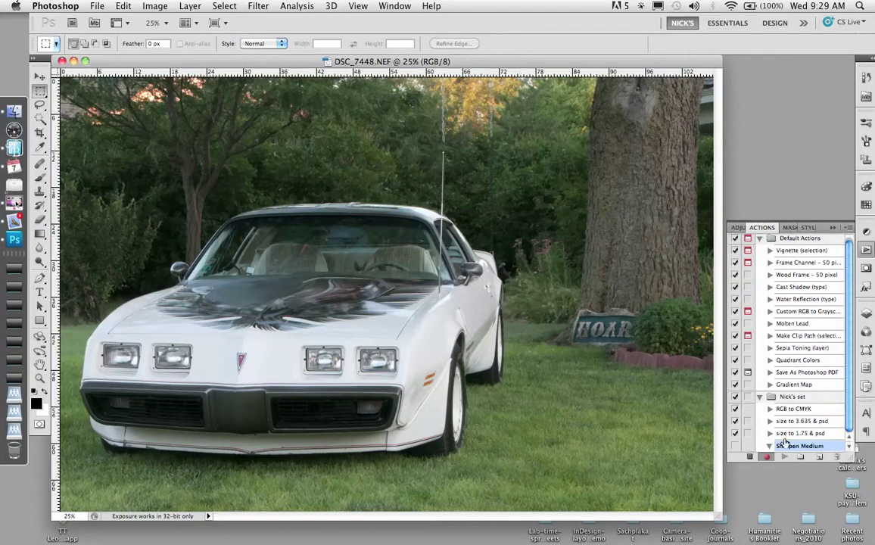
- While recording, bring up the Unsharp Mask dialog from Filter > Sharpen
key(shift+Tab)
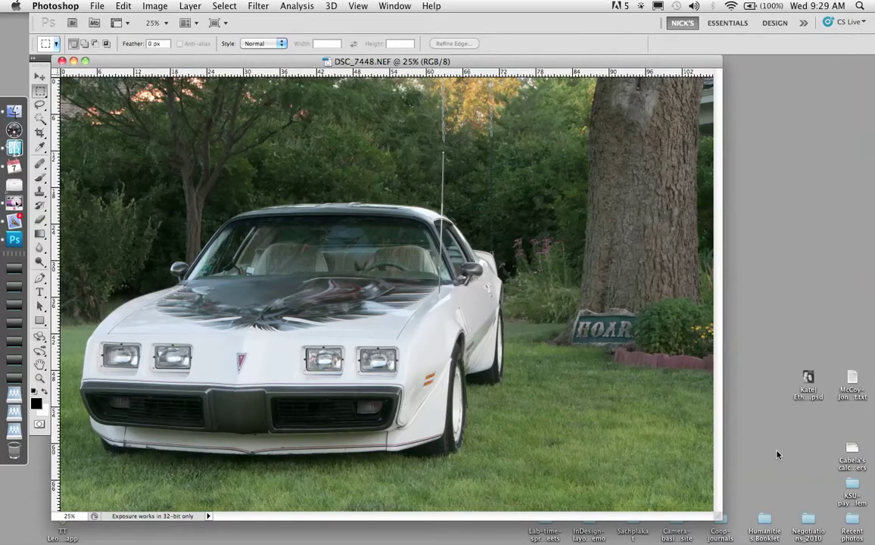
key(shift+Tab)
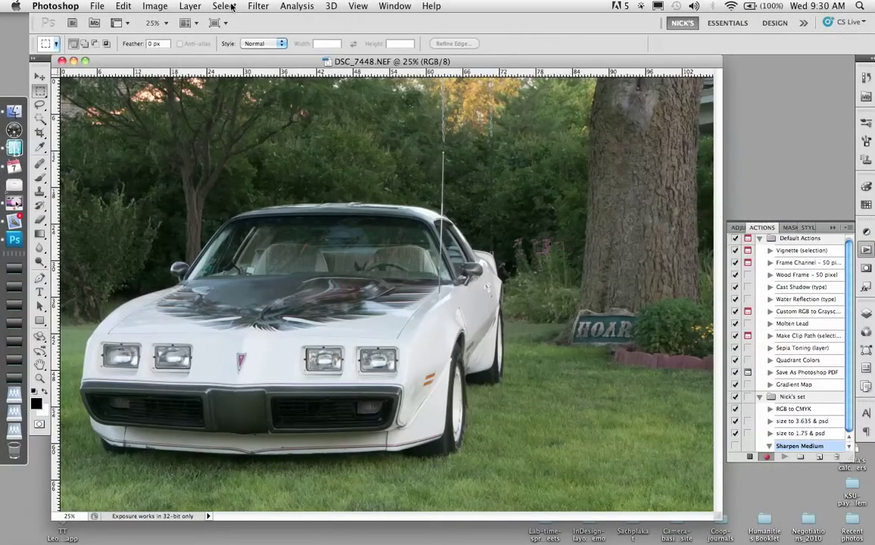
click(258, 7)
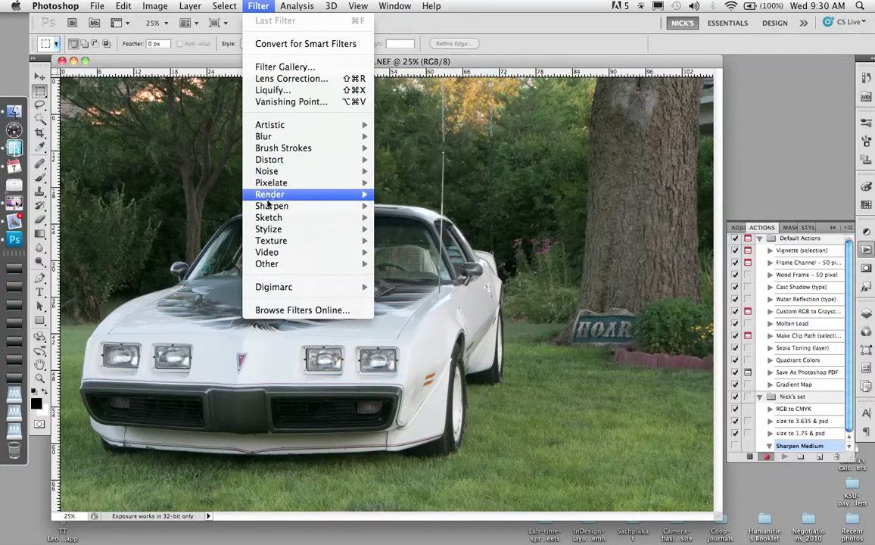
mouse_move(268, 209)
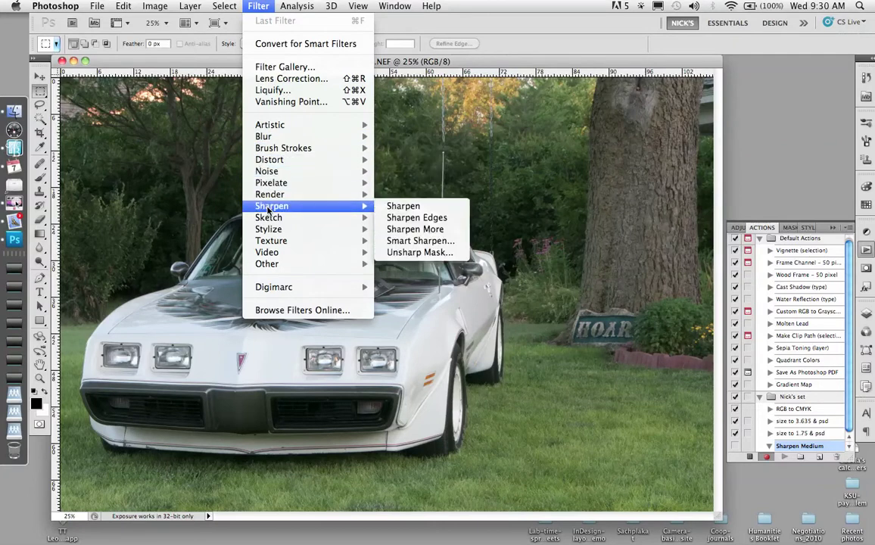
click(394, 253)
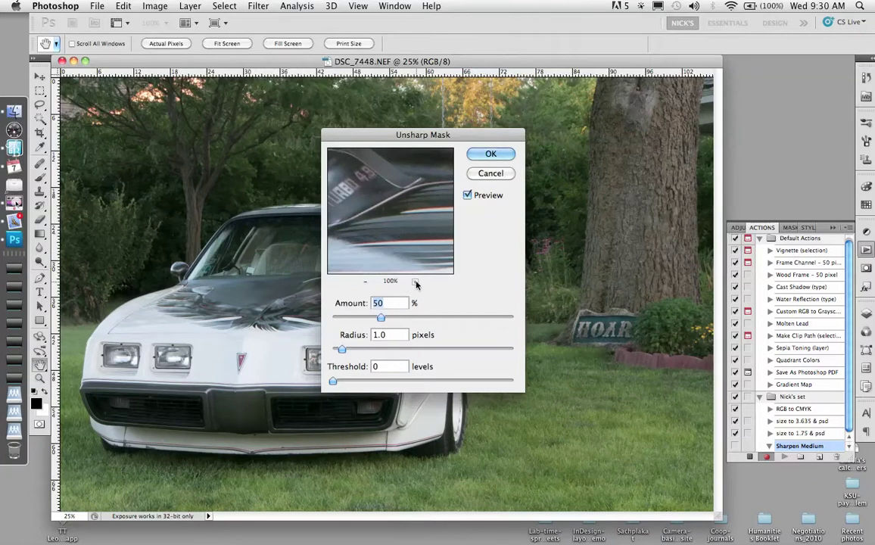
- Apply Unsharp Mask with Amount 85%, Radius 1.0 pixels and Threshold 4 levels
click(414, 281)
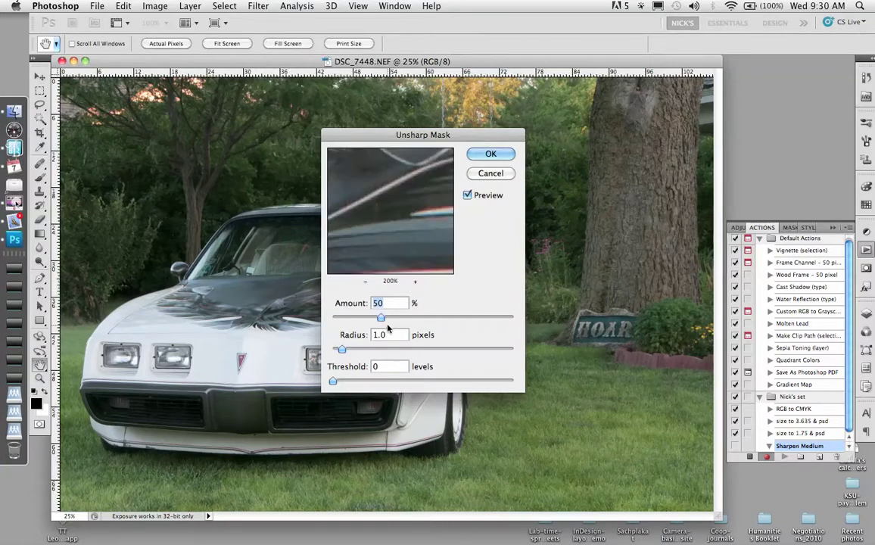
click(365, 282)
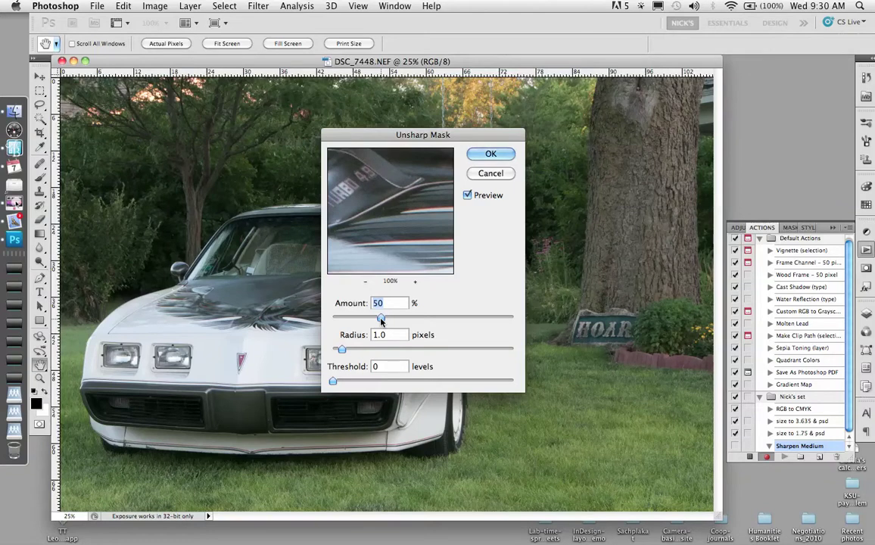
drag(381, 319, 416, 325)
drag(334, 384, 336, 384)
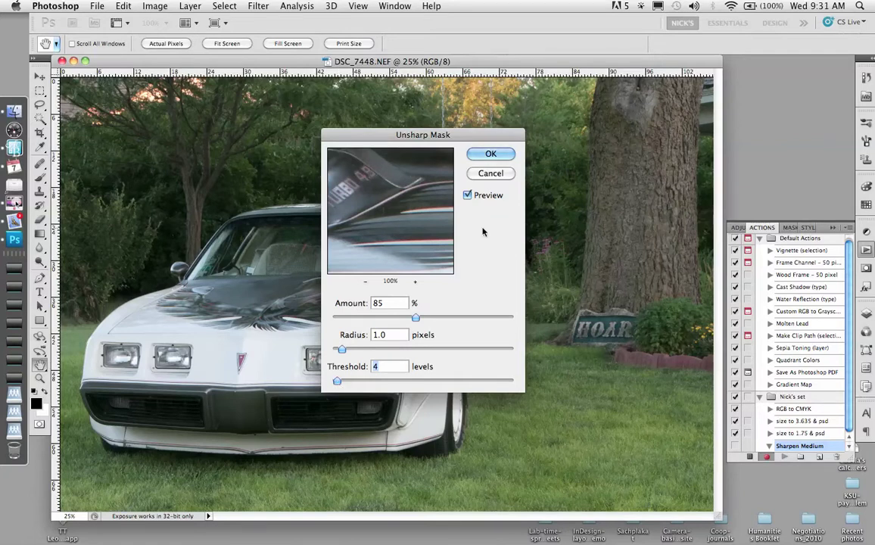
click(488, 154)
click(489, 155)
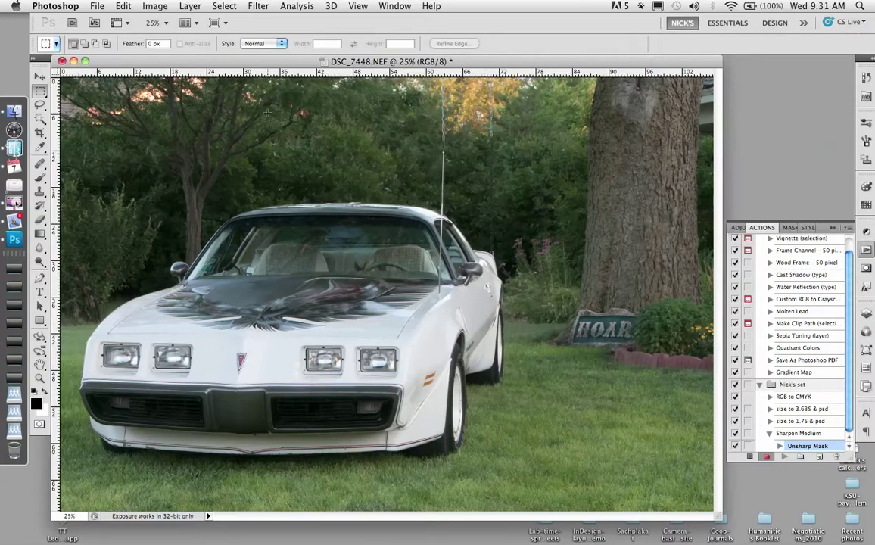
- Fade the Unsharp Mask to Luminosity mode at 100% opacity, then stop recording
click(124, 7)
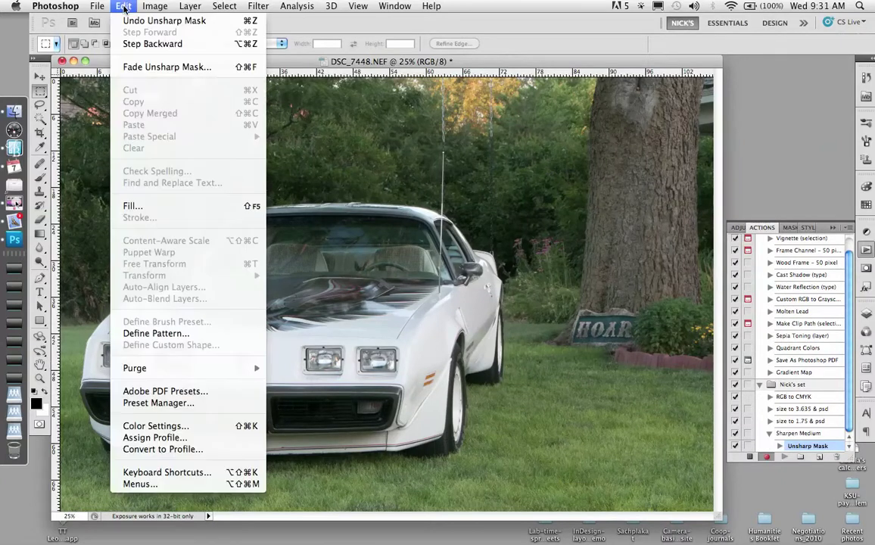
click(139, 68)
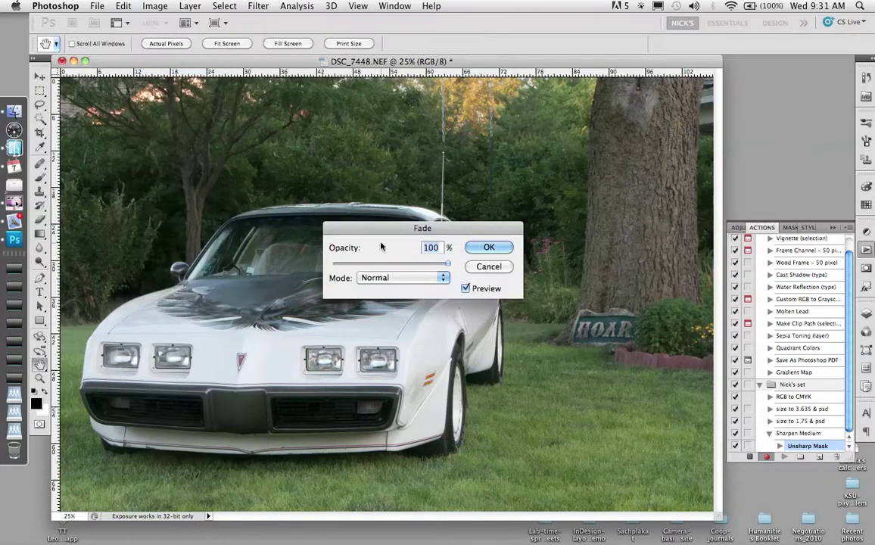
click(442, 279)
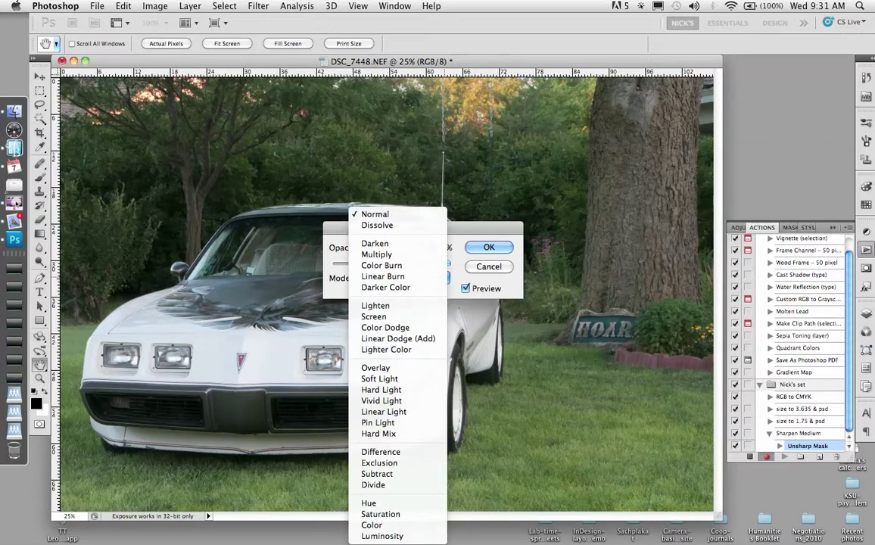
click(382, 537)
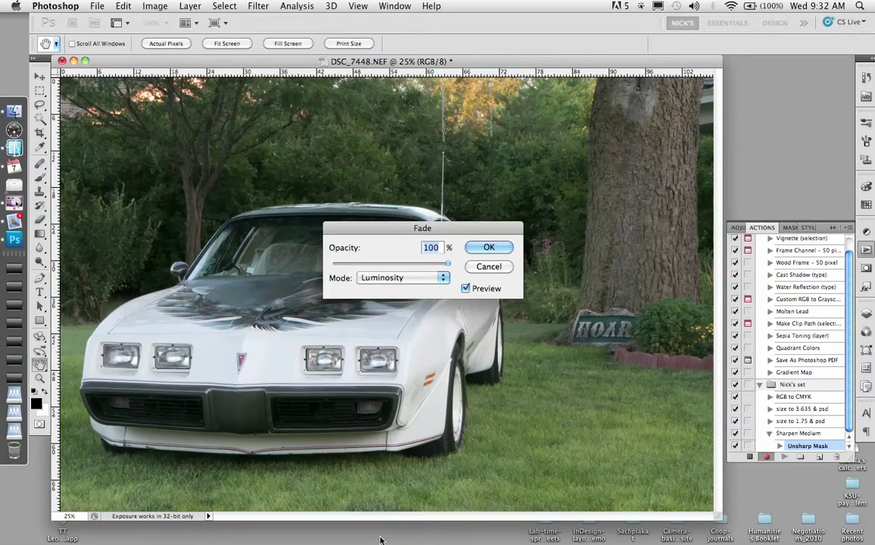
click(489, 249)
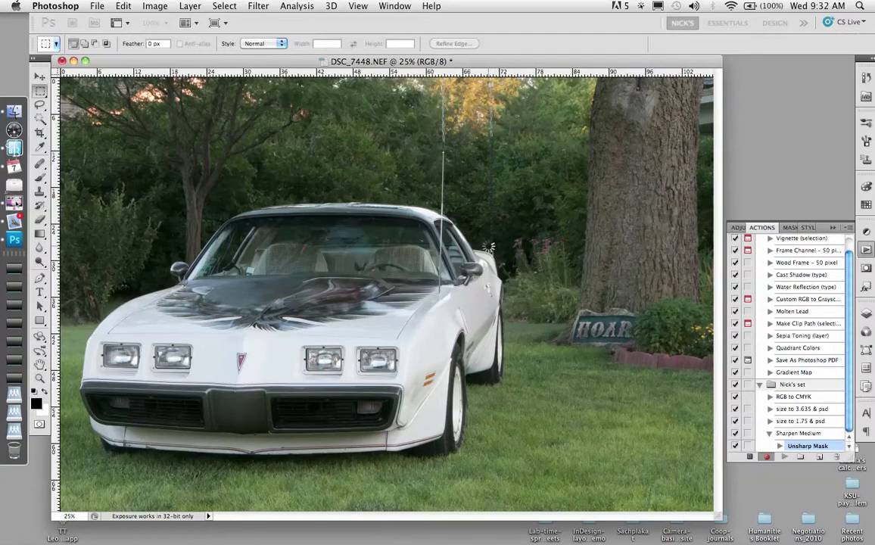
click(750, 457)
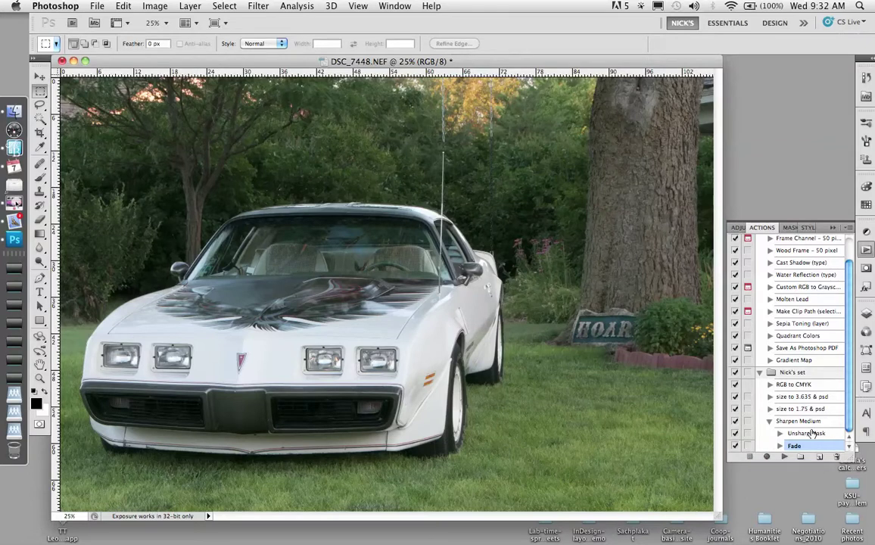
- Collapse Sharpen Medium's steps and begin another new action in Nick's set
click(769, 420)
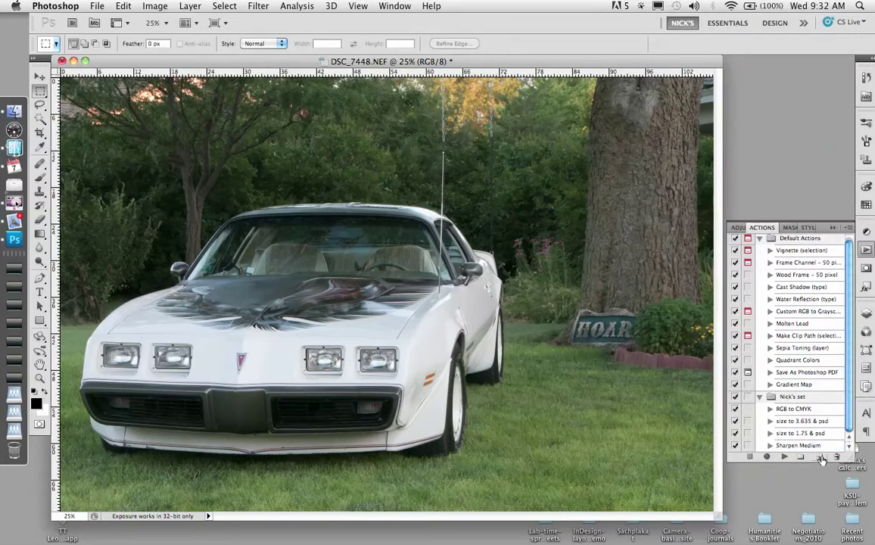
click(820, 457)
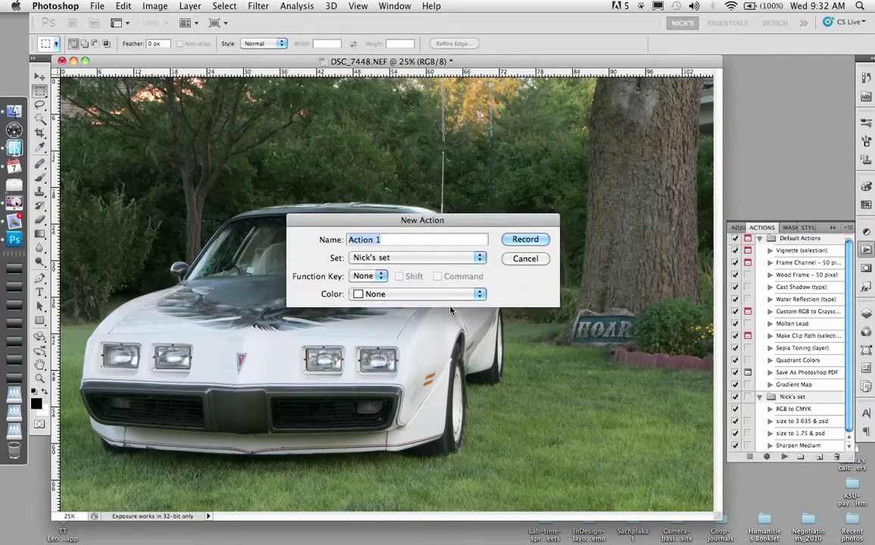
- Record a 'Shapen High' action starting with Unsharp Mask at Amount 120%, Radius 1.0, Threshold 3
text(Shapen High)
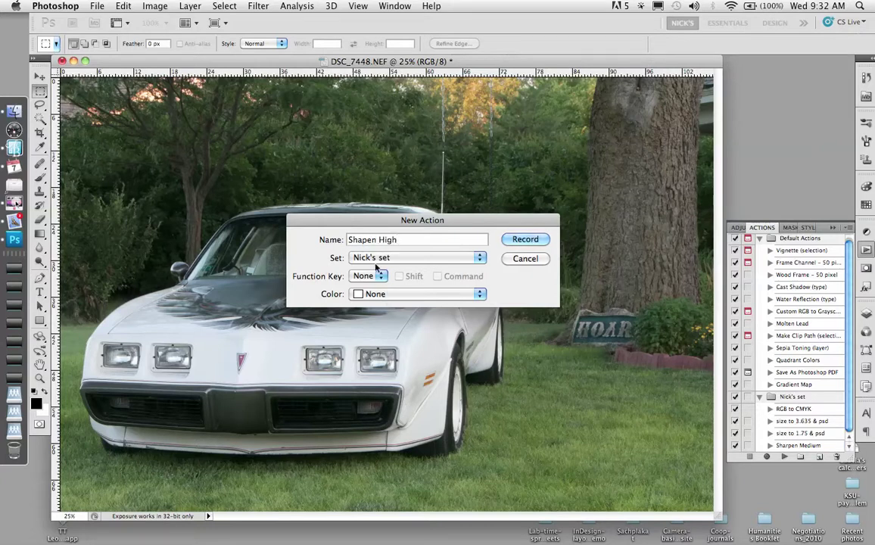
click(524, 240)
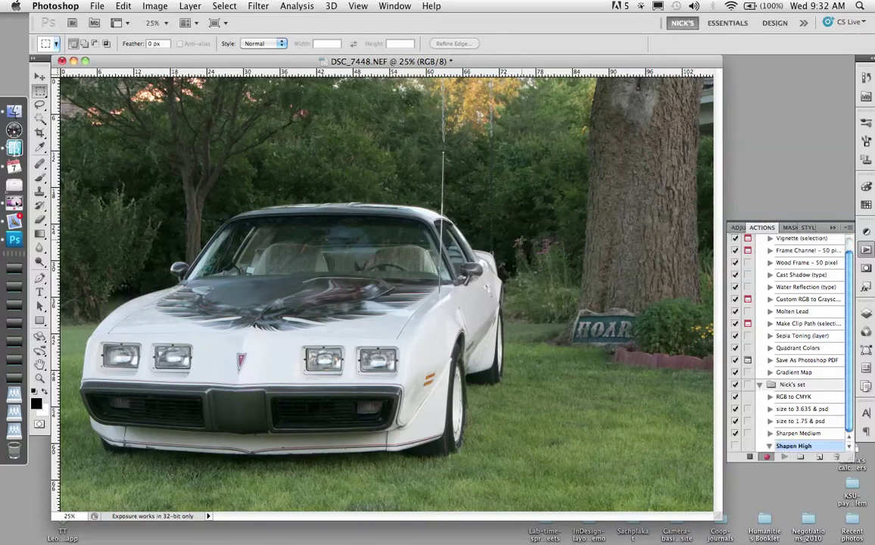
click(257, 7)
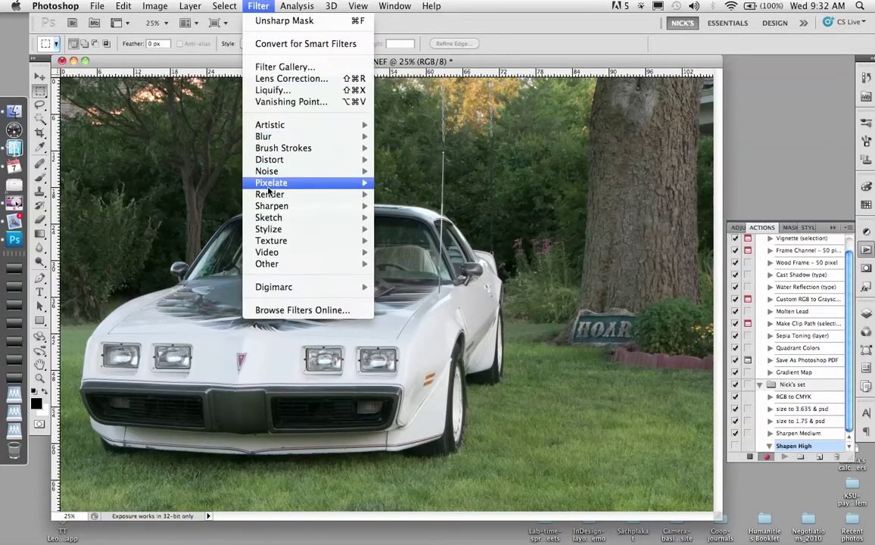
mouse_move(361, 206)
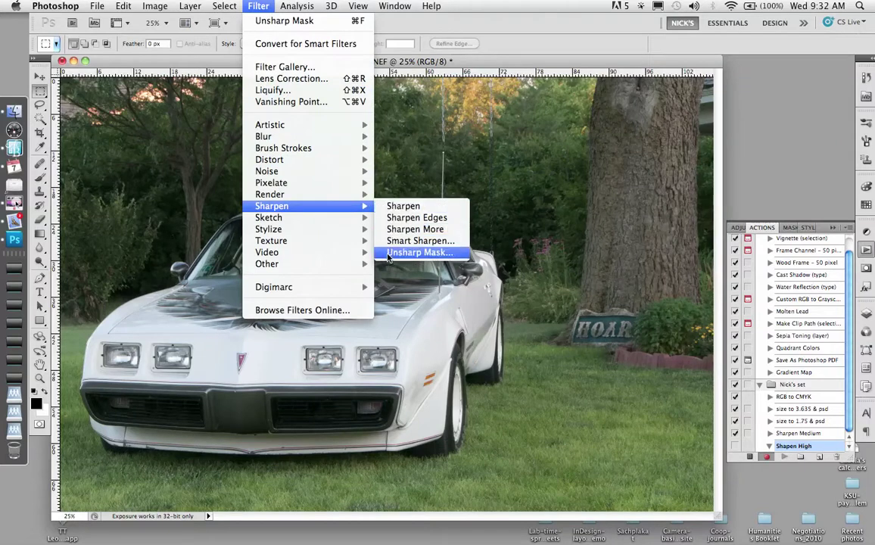
click(388, 253)
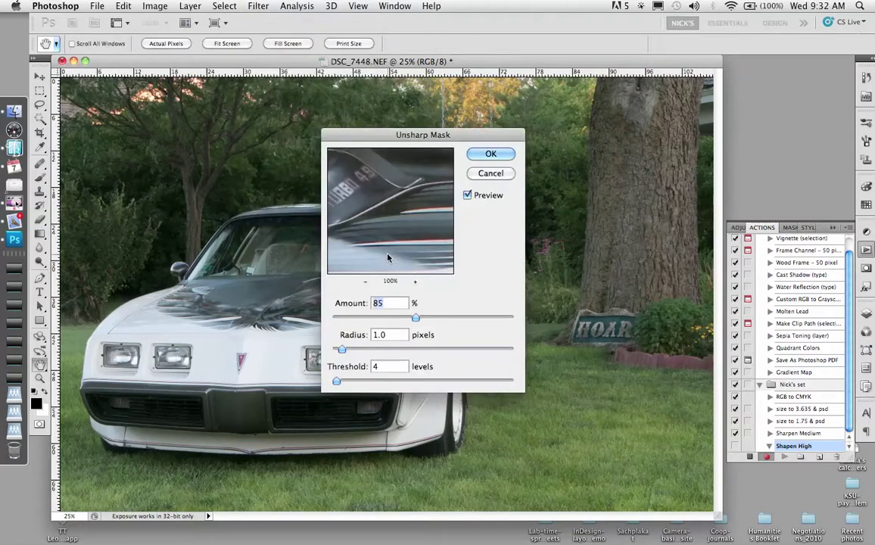
drag(417, 318, 440, 320)
drag(337, 382, 335, 383)
click(490, 155)
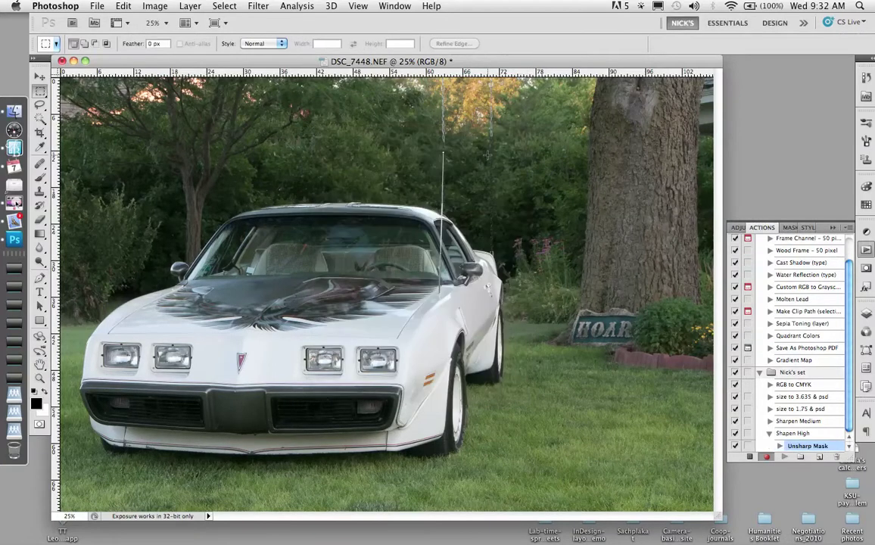
- Fade the Unsharp Mask to Luminosity at 100% opacity, then stop recording Shapen High
click(123, 6)
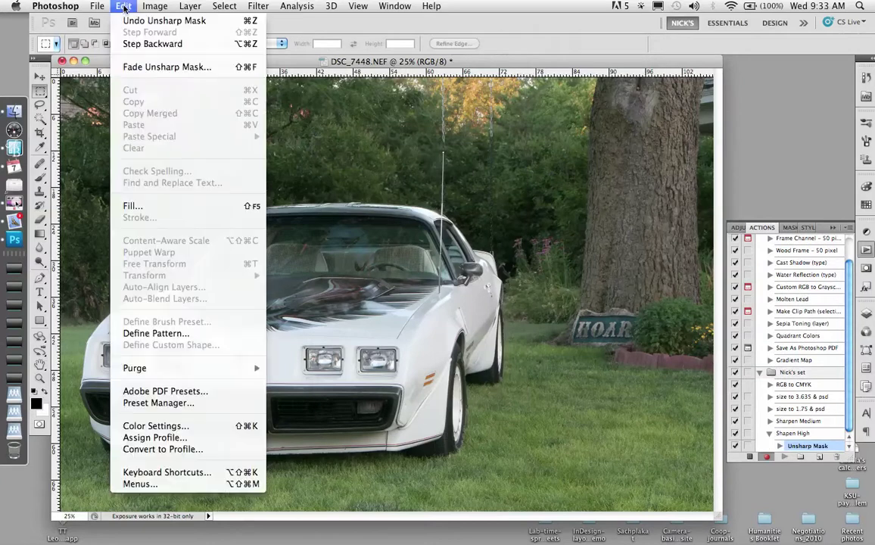
click(119, 67)
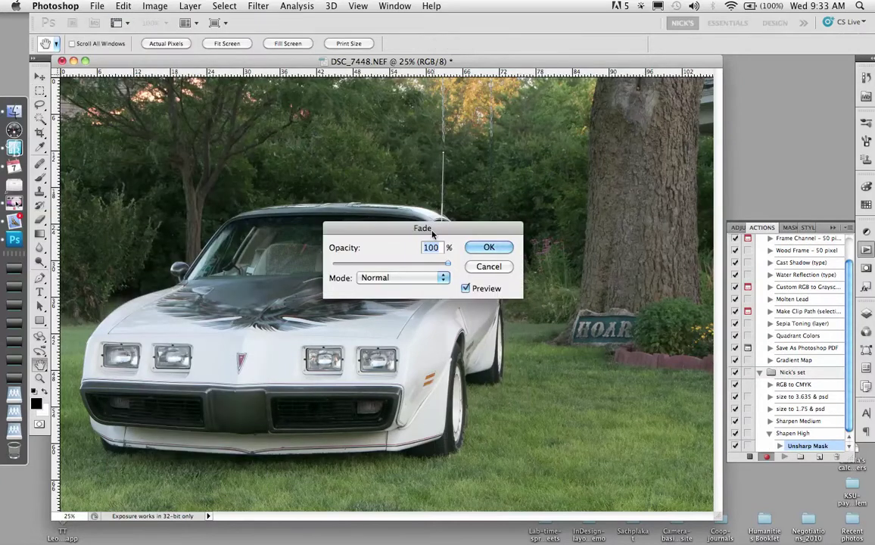
click(445, 278)
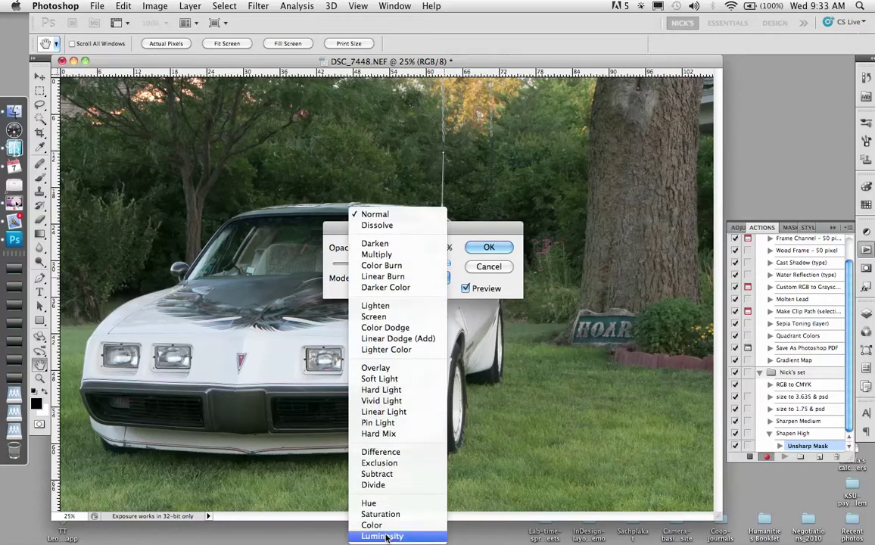
click(387, 537)
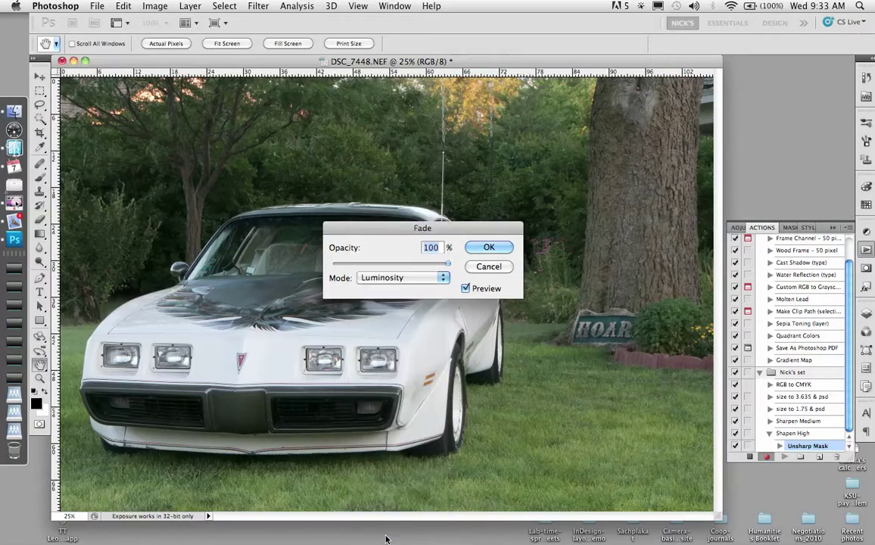
click(491, 248)
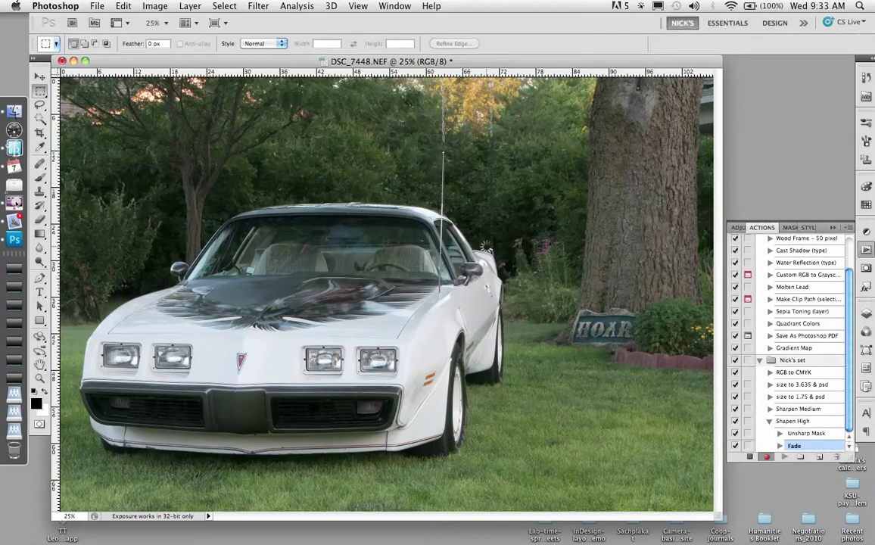
click(749, 459)
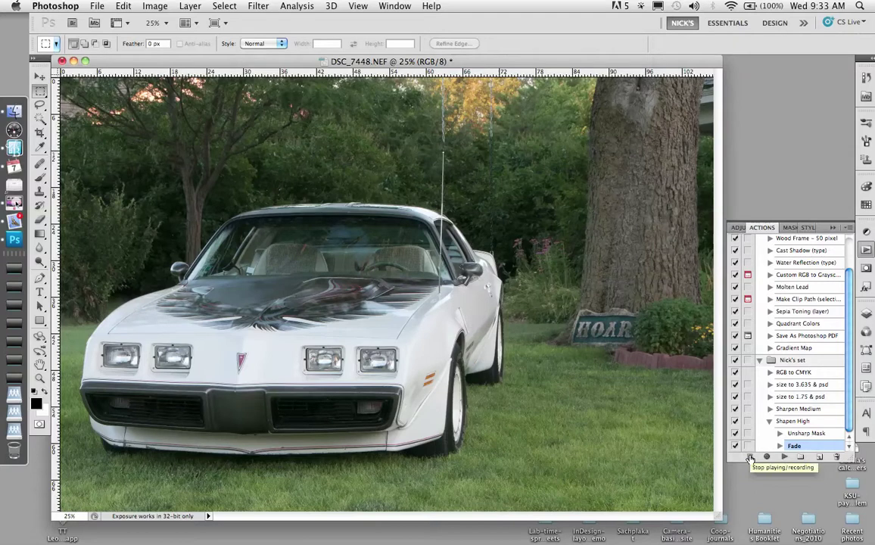
- Collapse Shapen High and start recording a new 'Sharpen Low' action in Nick's set
click(770, 421)
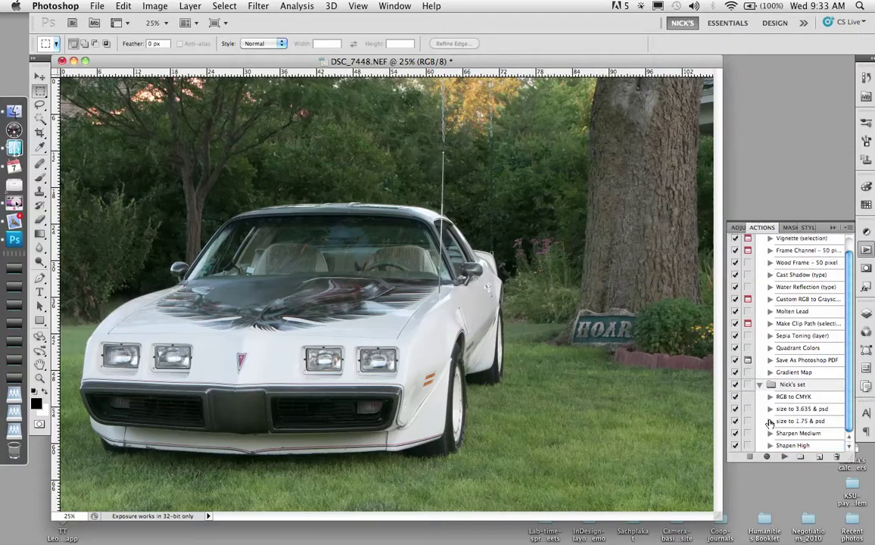
click(819, 457)
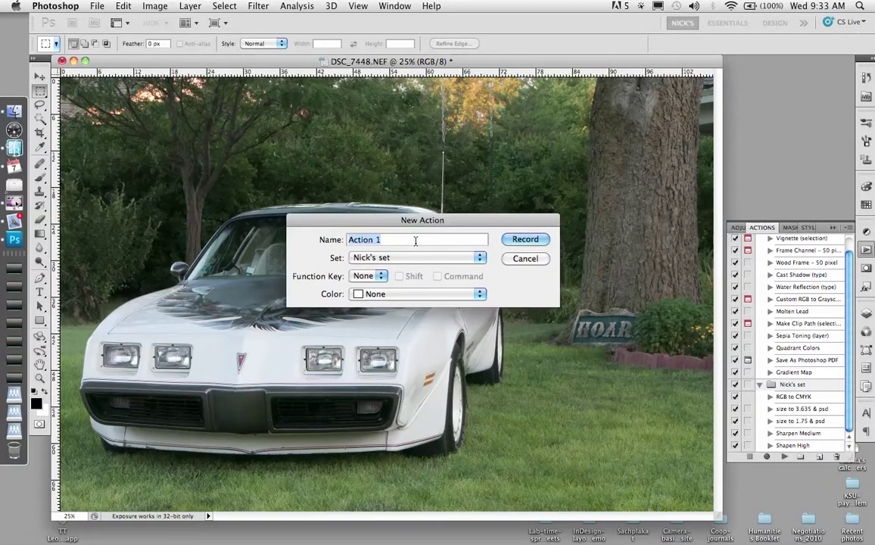
text(Sharpen Low)
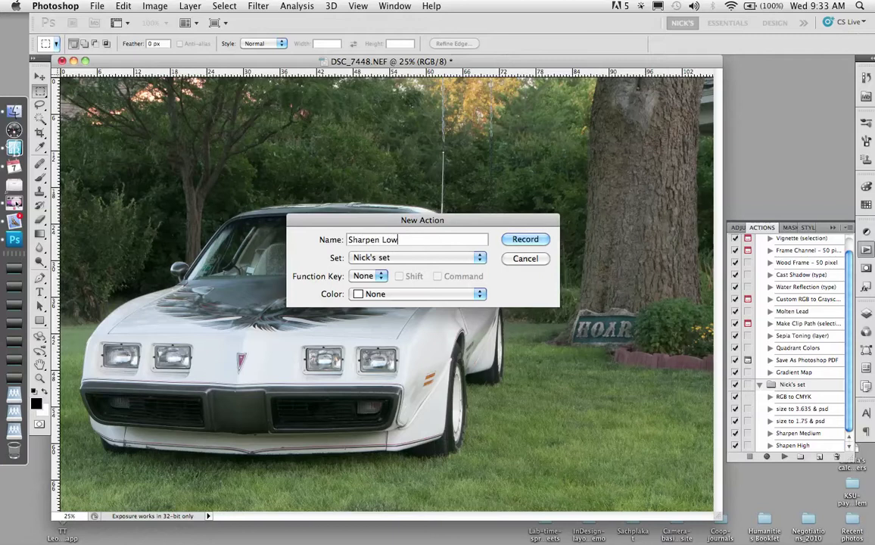
click(522, 240)
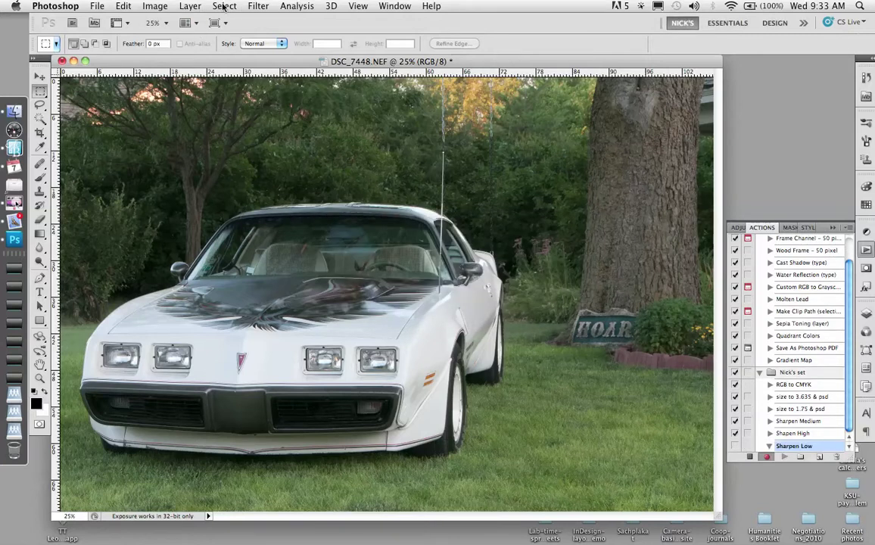
- Apply Unsharp Mask with Amount 100%, Radius 1.0 and Threshold 10 levels
click(256, 7)
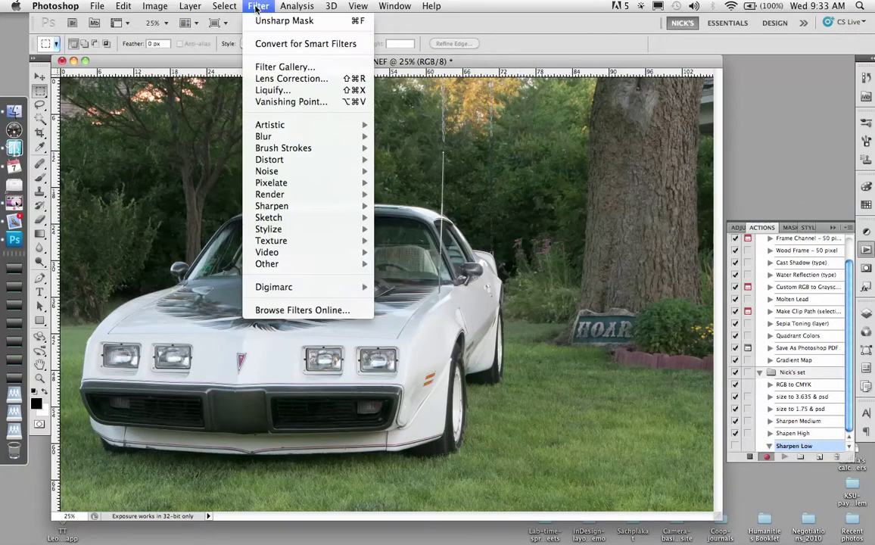
mouse_move(272, 206)
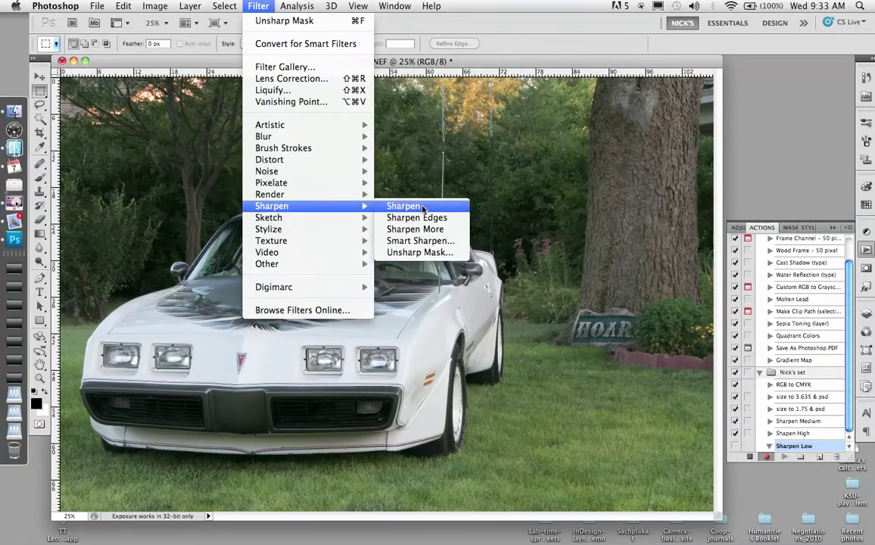
click(418, 252)
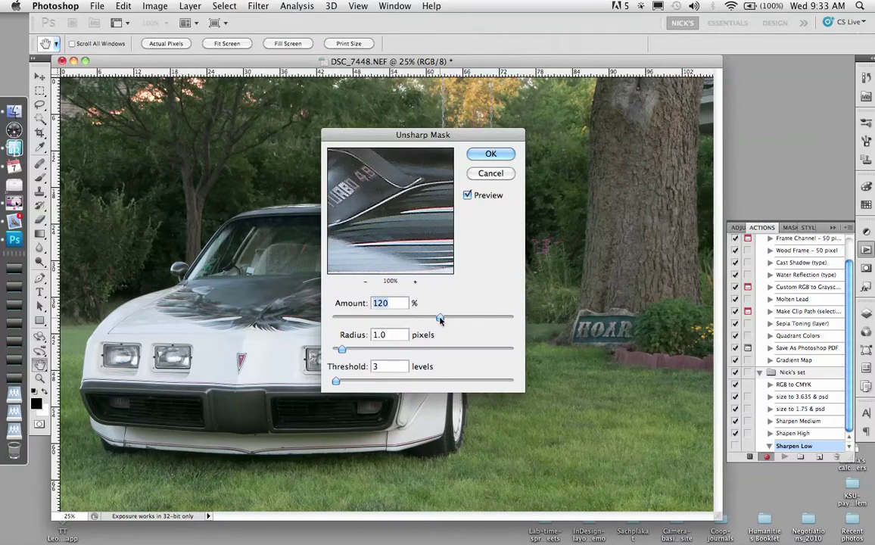
mouse_move(439, 318)
mouse_down()
mouse_move(422, 319)
mouse_move(431, 318)
mouse_up()
drag(336, 381, 341, 384)
key(Down)
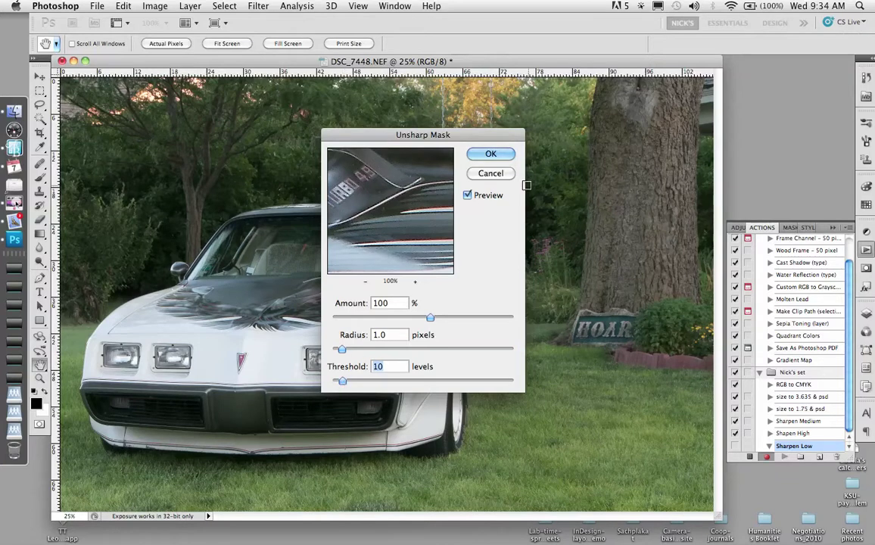
click(490, 155)
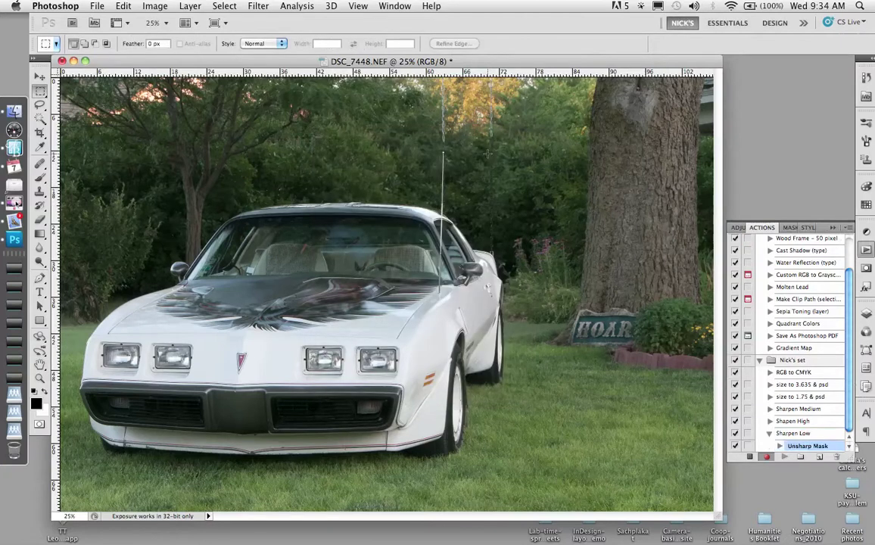
- Fade the Unsharp Mask to Luminosity mode at 100%, stop recording, and collapse Sharpen Low
click(124, 6)
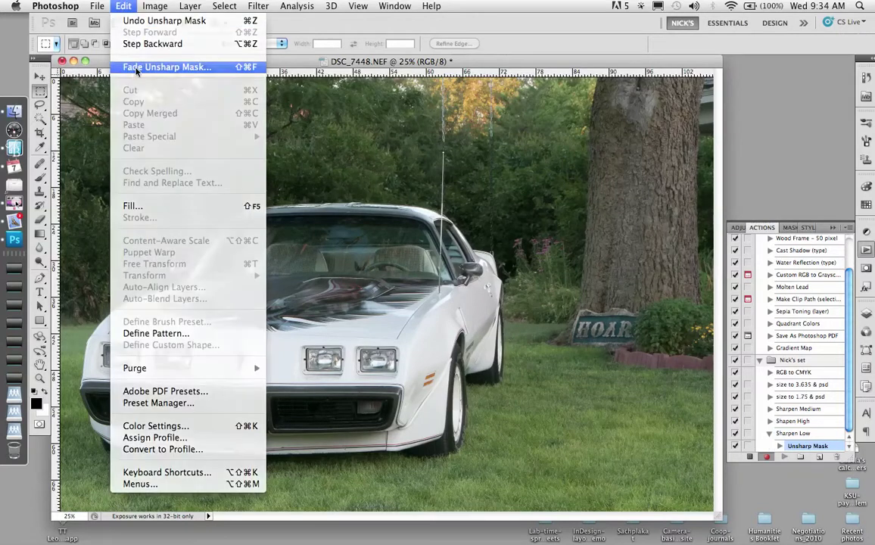
click(136, 68)
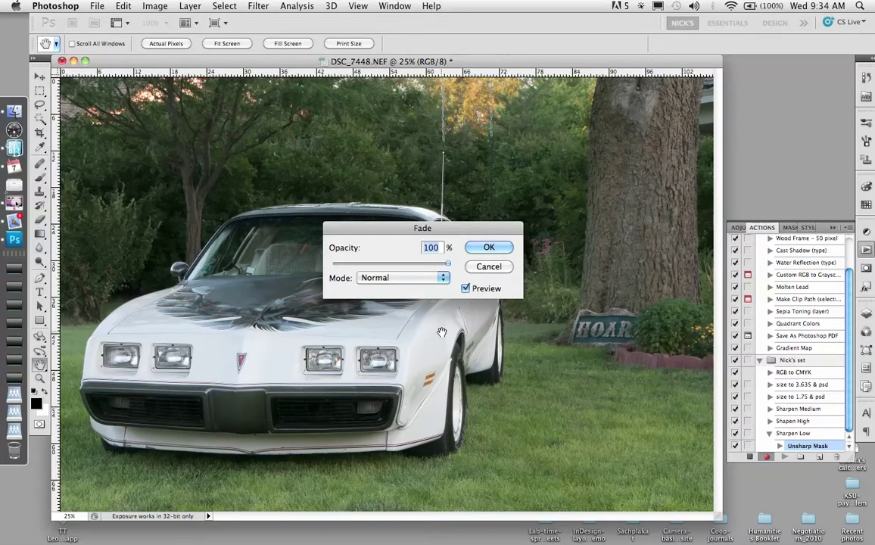
click(444, 278)
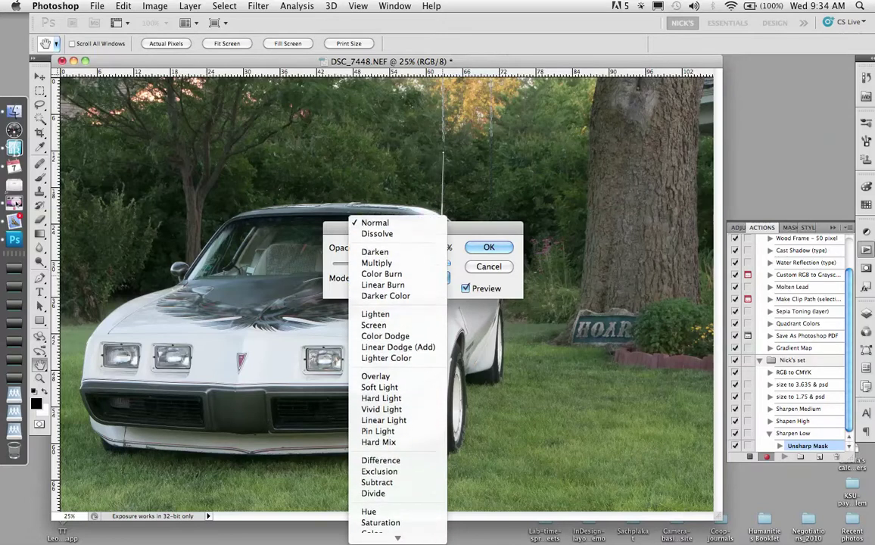
click(376, 537)
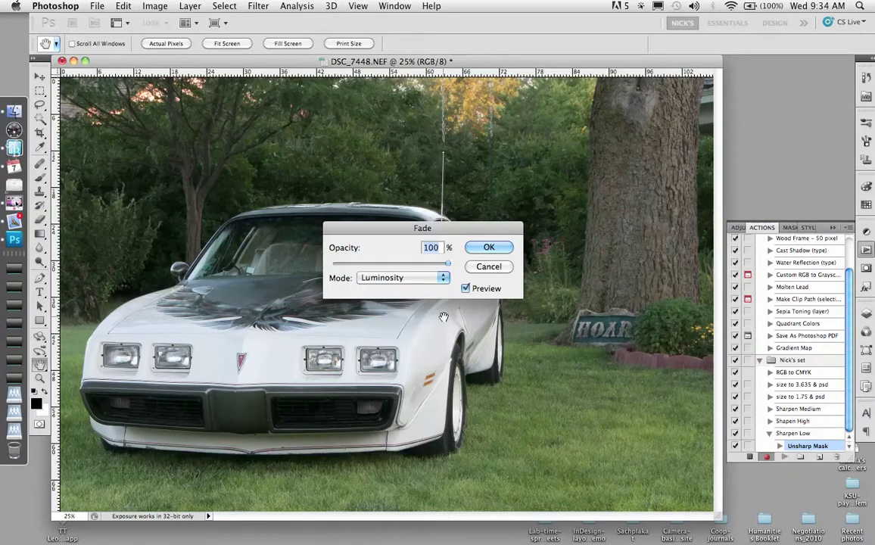
click(489, 252)
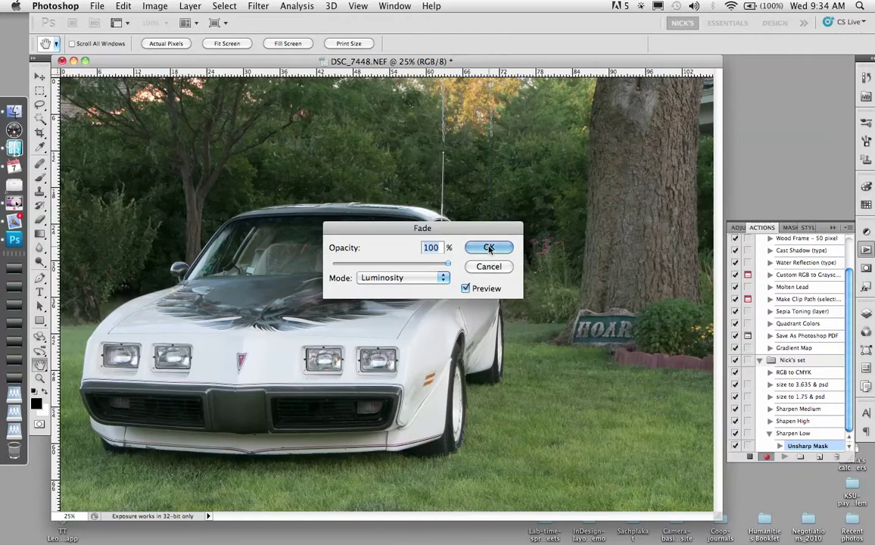
click(749, 457)
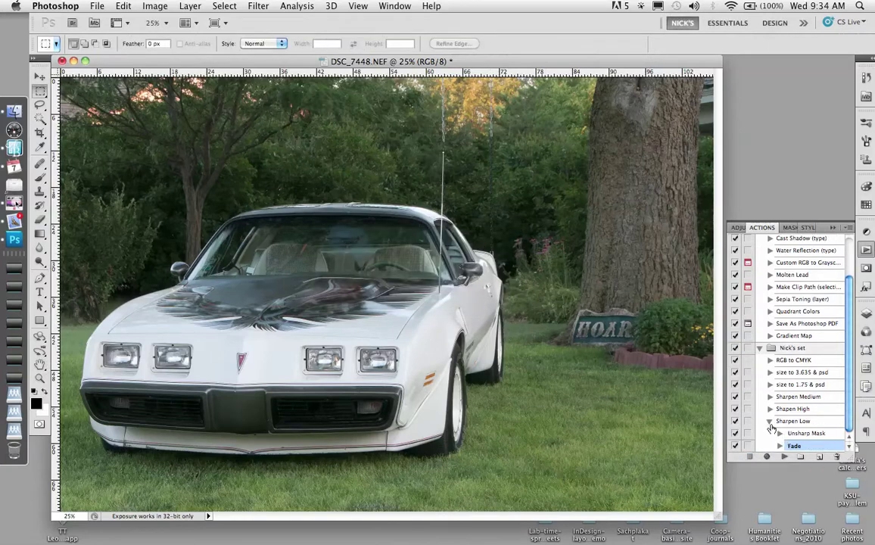
click(769, 422)
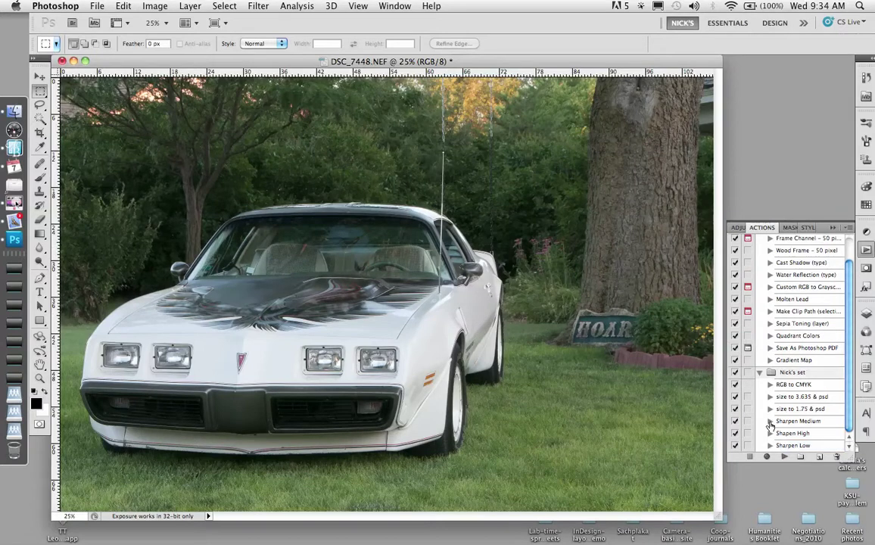